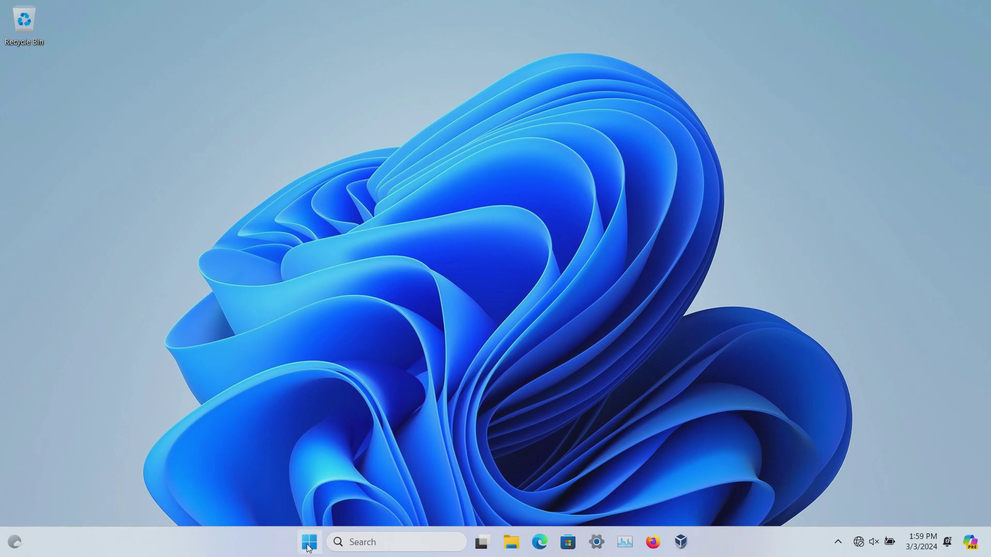
# Step: Right-click the Start button to bring up the power-user system tools menu
pyautogui.rightClick(306, 541)
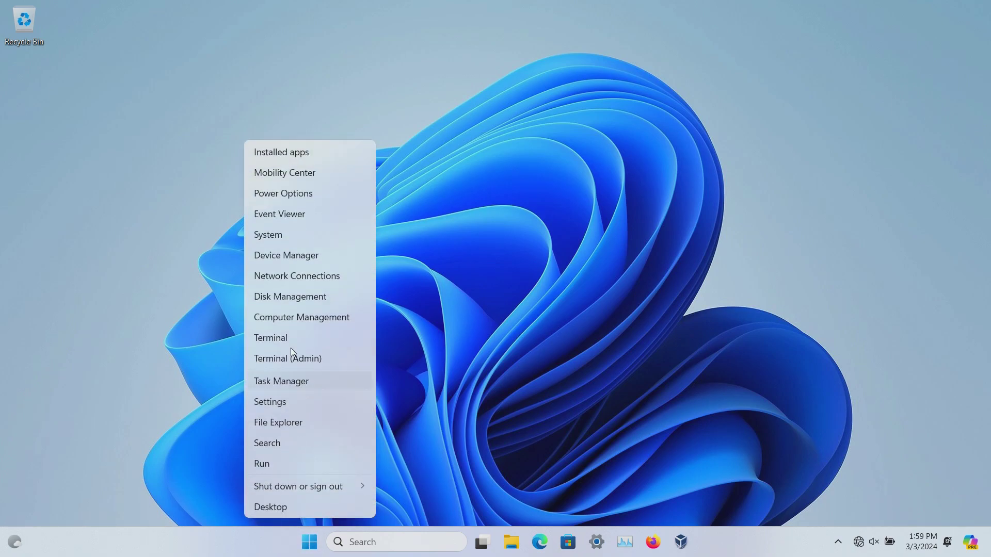
# Step: Open Device Manager and expand Bluetooth to reveal the Realtek Bluetooth 5 Adapter
pyautogui.click(292, 256)
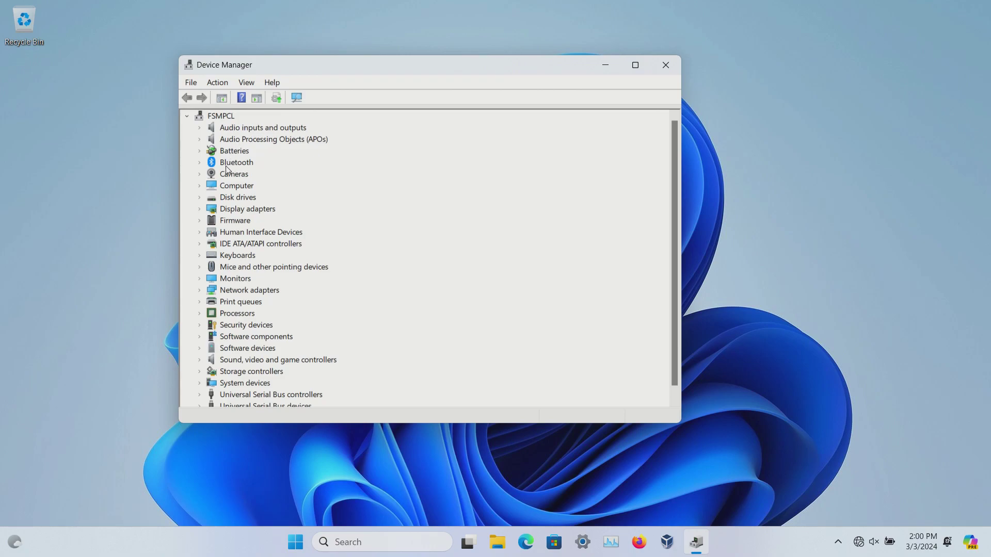
pyautogui.click(201, 162)
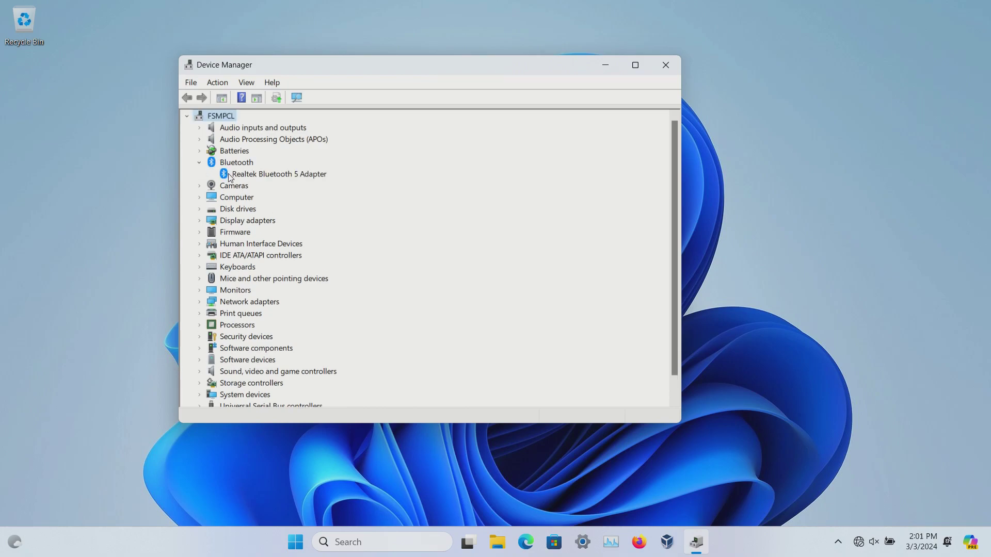
# Step: Show the driver actions for the Realtek Bluetooth 5 Adapter
pyautogui.rightClick(242, 177)
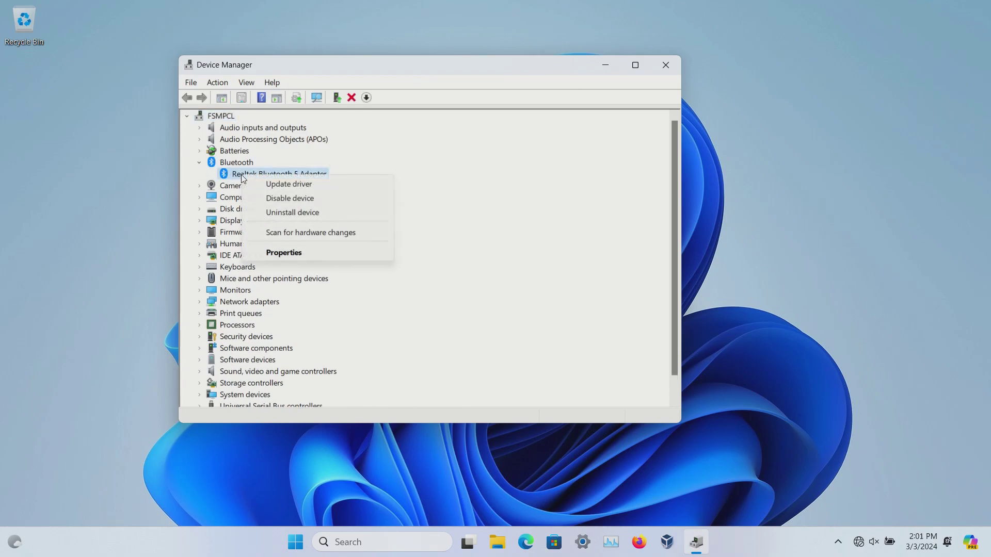
# Step: Search 'setting' from Start and launch Settings on the Windows Update page
pyautogui.click(296, 542)
pyautogui.write('setting')
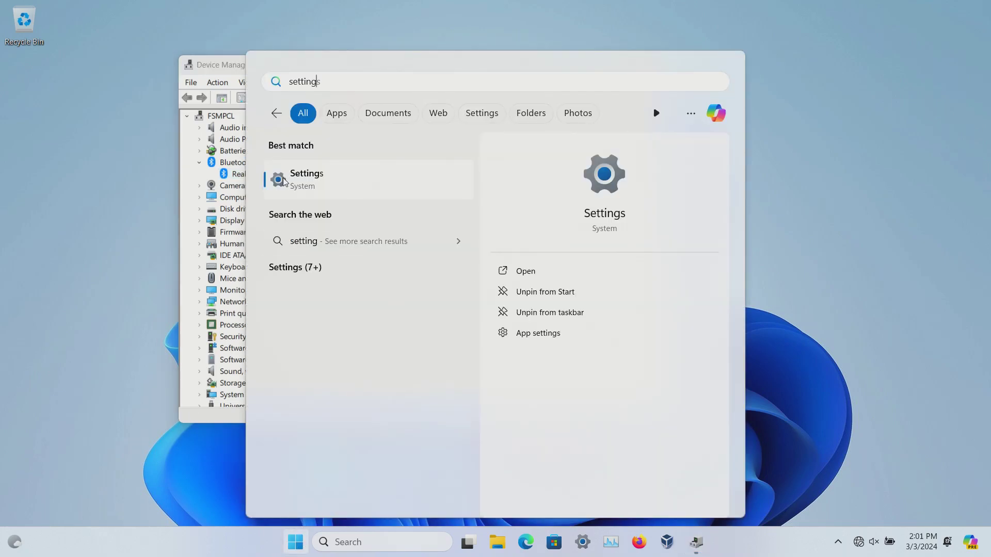
pyautogui.click(318, 182)
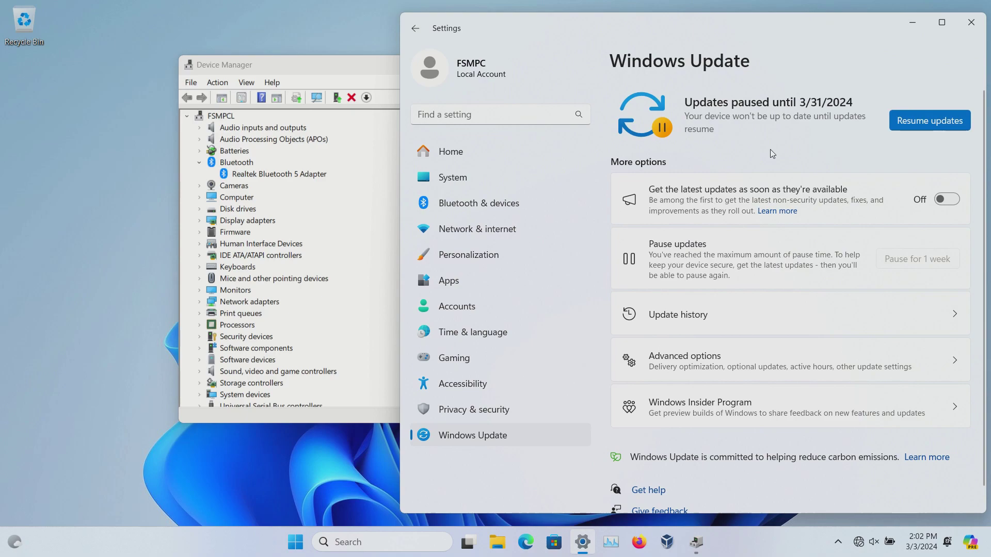
# Step: Review the Realtek adapter's Update driver, Disable and Uninstall actions, then dismiss them unchanged
pyautogui.rightClick(289, 176)
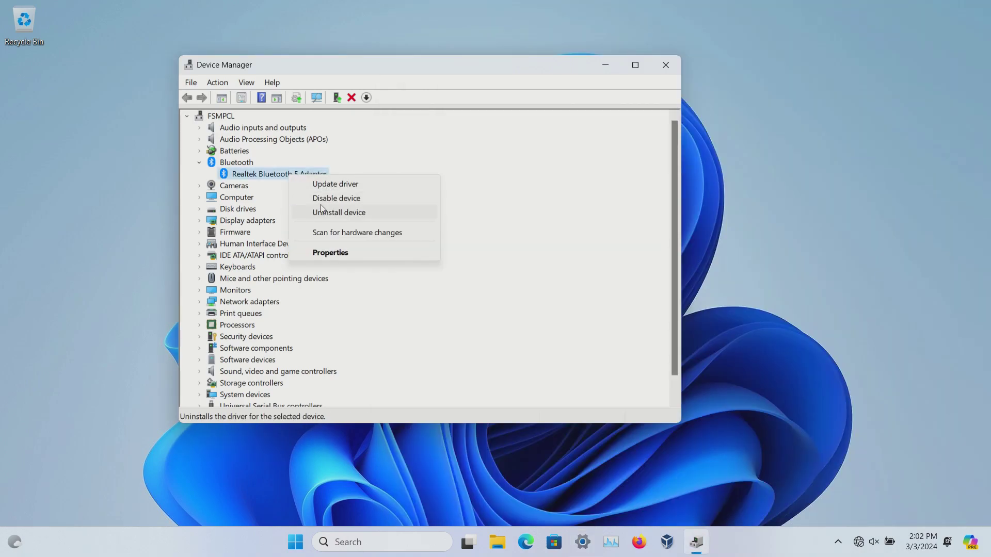
pyautogui.rightClick(261, 174)
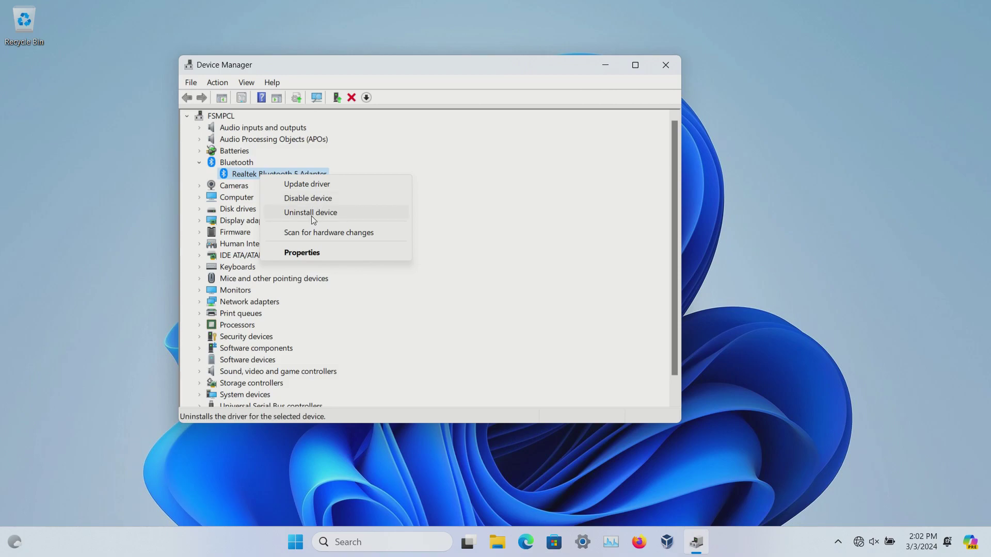
pyautogui.click(362, 161)
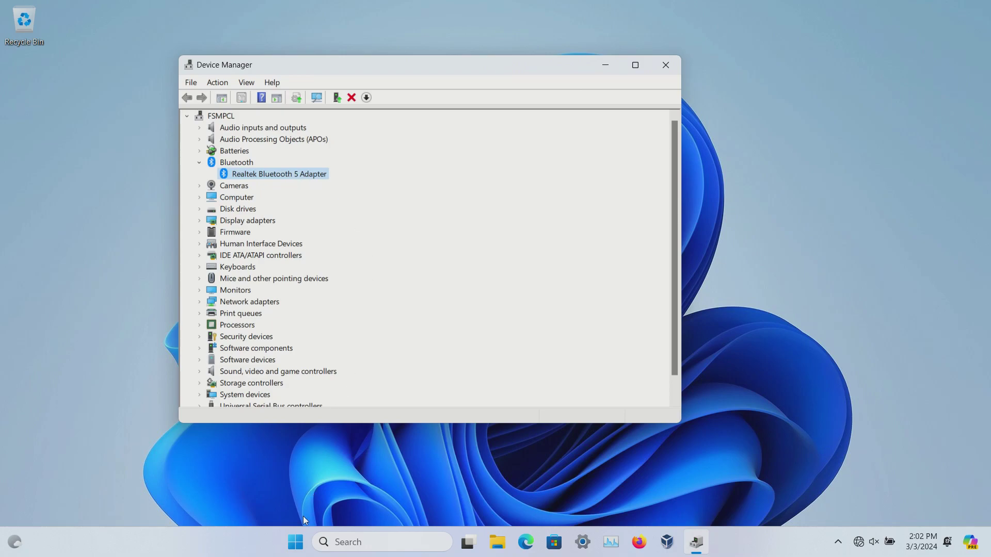
# Step: Search 'services' from Start and open the Services console
pyautogui.click(295, 541)
pyautogui.write('services')
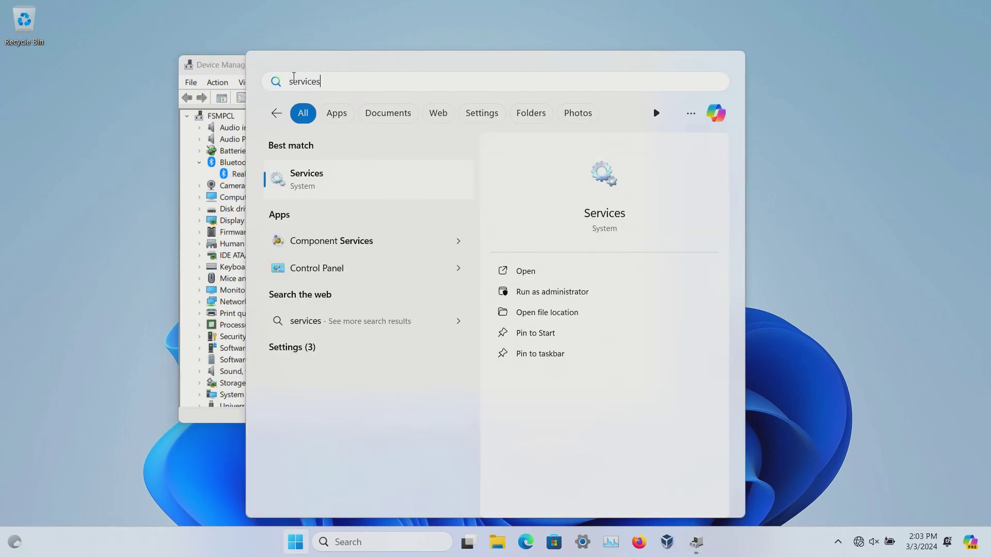
pyautogui.click(311, 181)
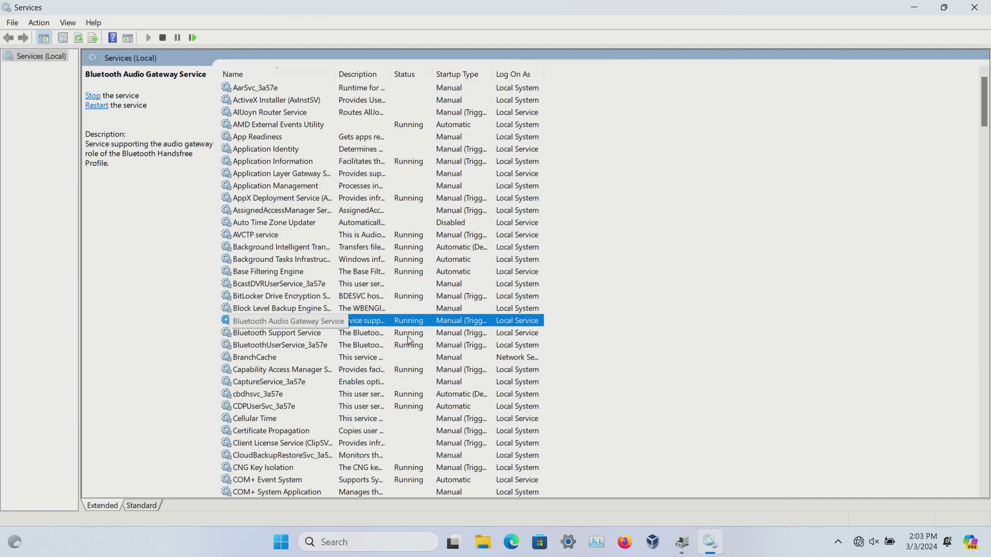
# Step: Open the Bluetooth Audio Gateway Service properties, showing Manual startup and Running status
pyautogui.rightClick(371, 320)
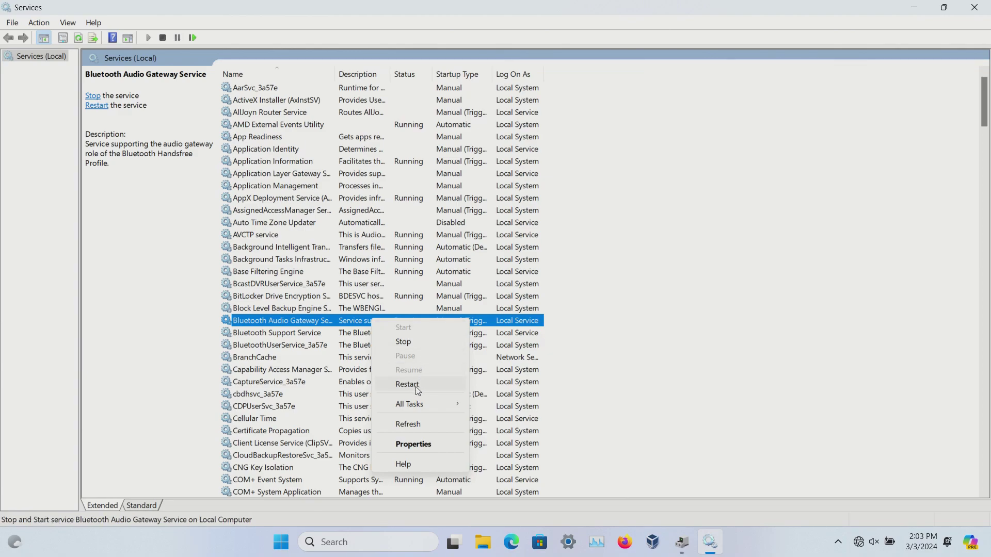
pyautogui.rightClick(329, 320)
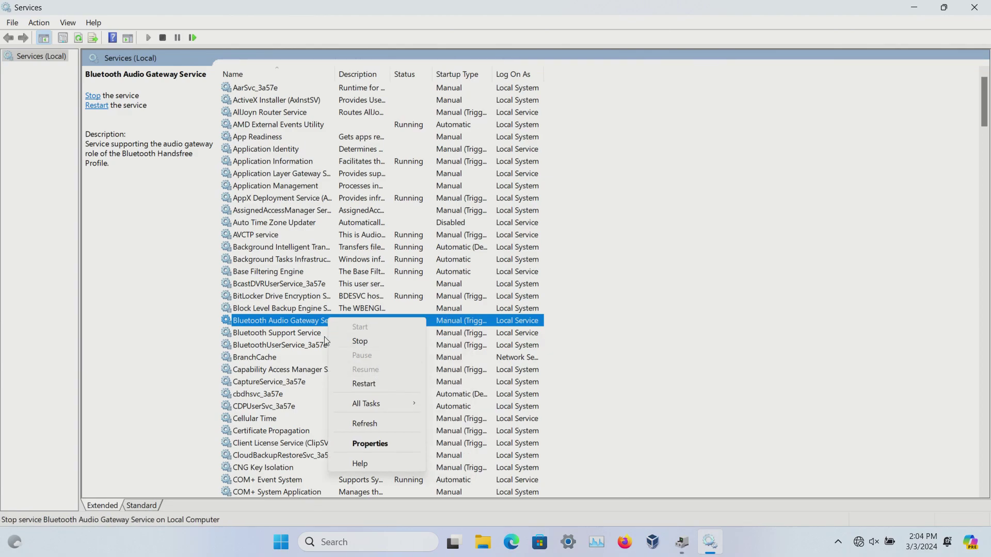
pyautogui.click(361, 444)
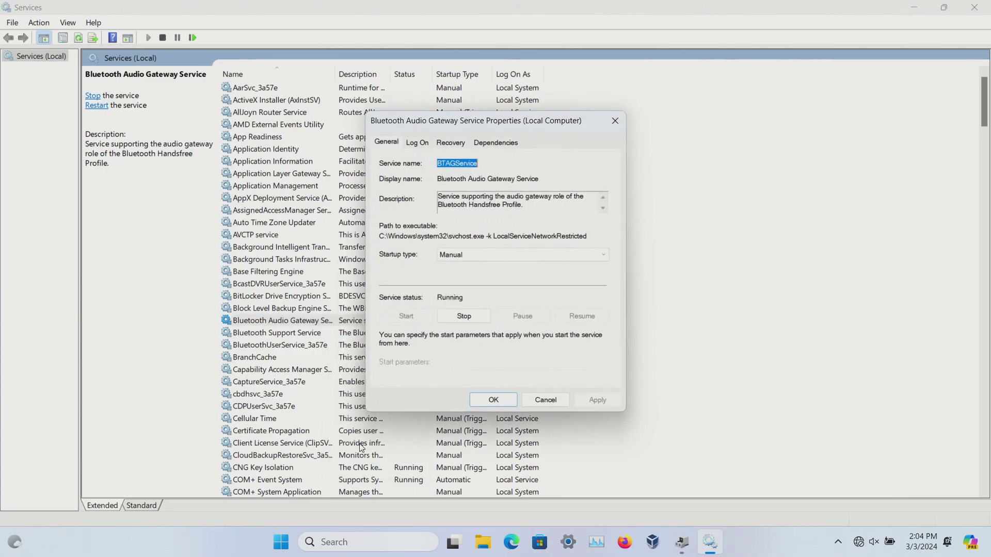
# Step: Keep the Bluetooth Audio Gateway Service startup type set to Manual
pyautogui.click(467, 254)
pyautogui.click(458, 282)
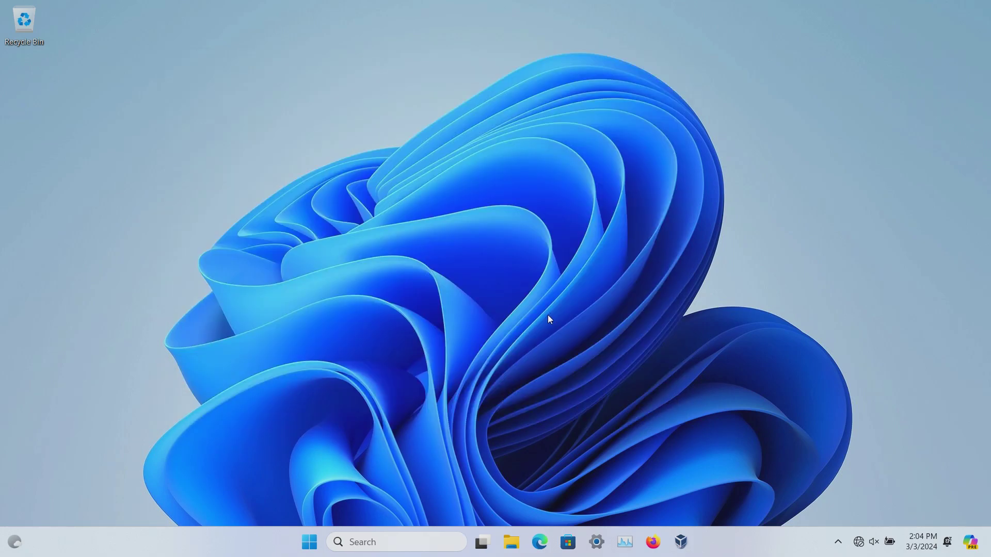
pyautogui.click(309, 542)
pyautogui.write('settings')
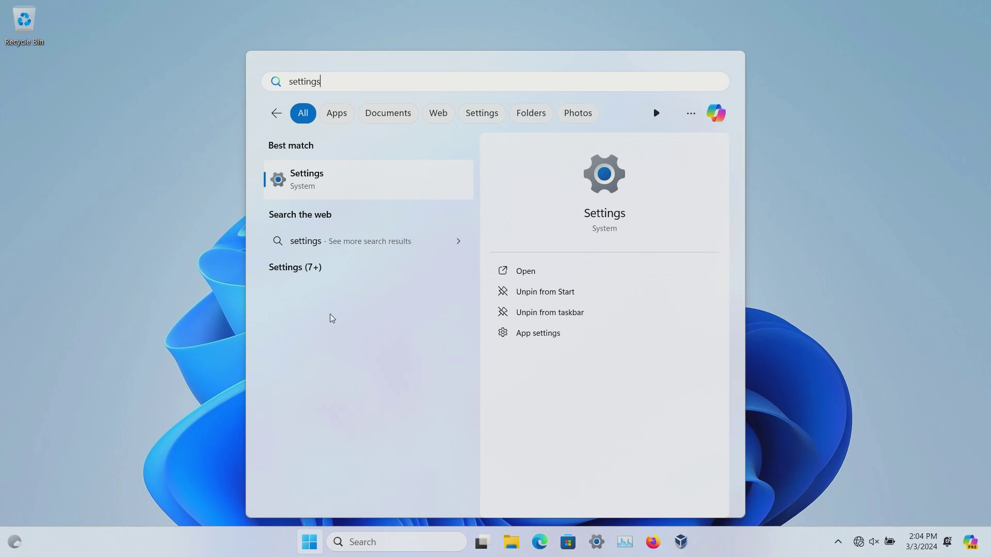
pyautogui.click(302, 187)
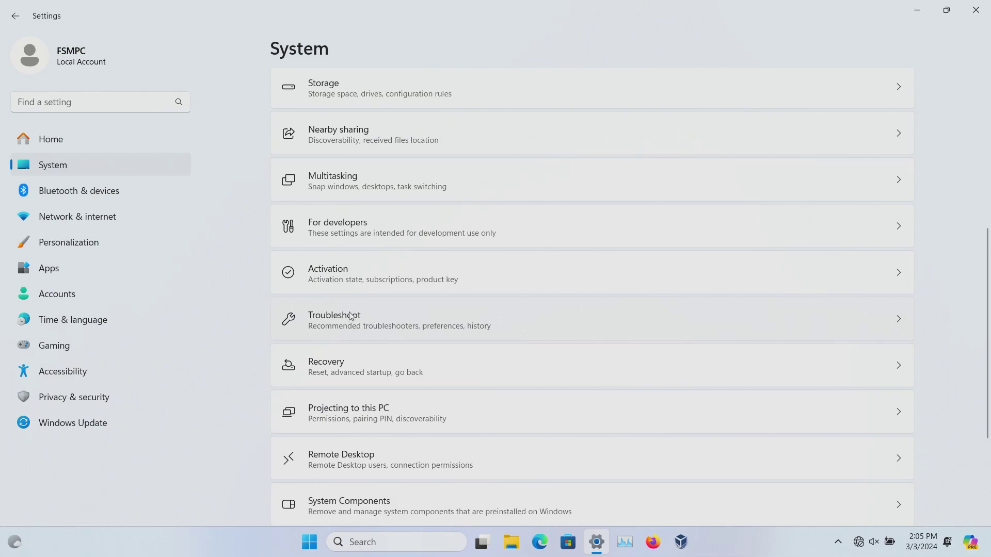
pyautogui.click(431, 316)
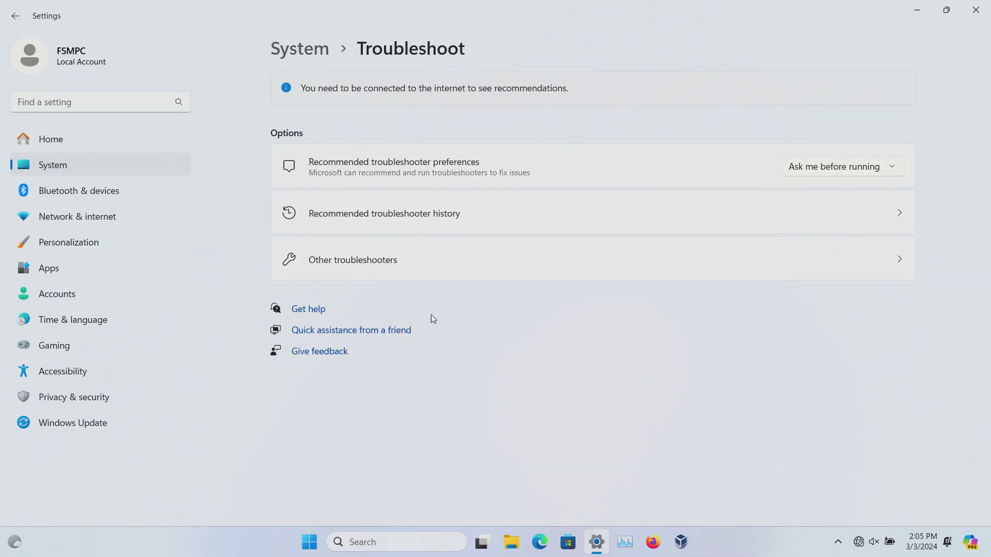
pyautogui.click(373, 263)
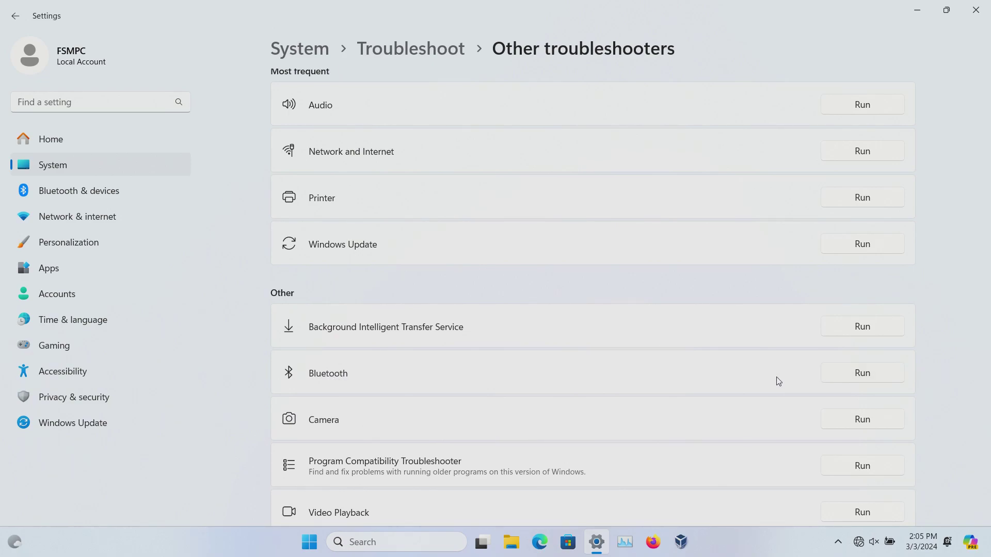
pyautogui.click(962, 19)
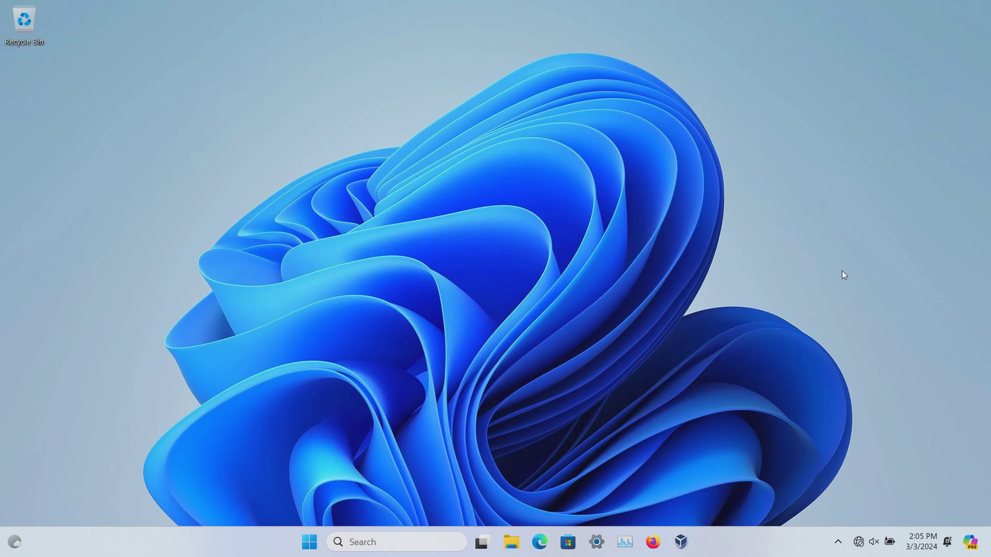
pyautogui.press('super')
pyautogui.write('settings')
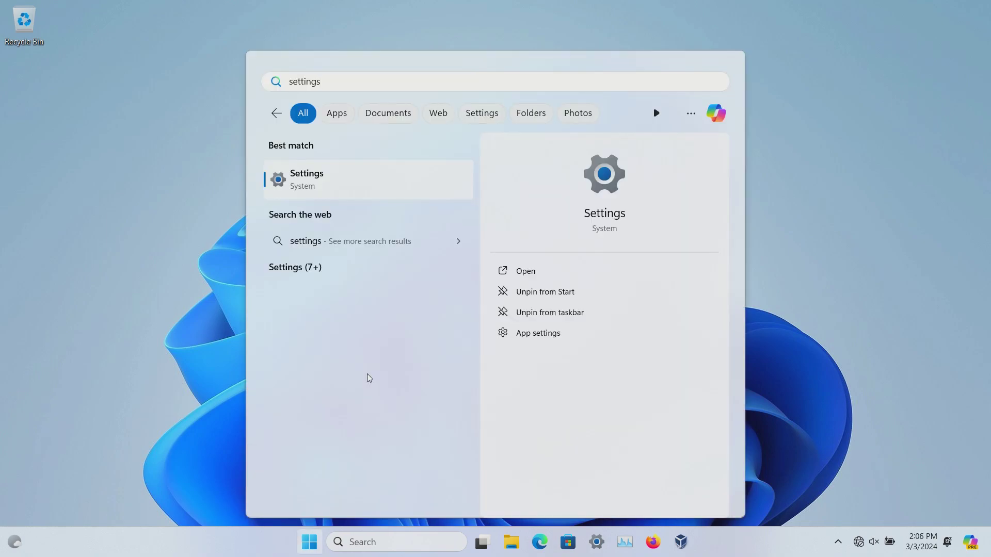
# Step: On Bluetooth & devices, switch Bluetooth on and open the Add a device dialog
pyautogui.click(308, 181)
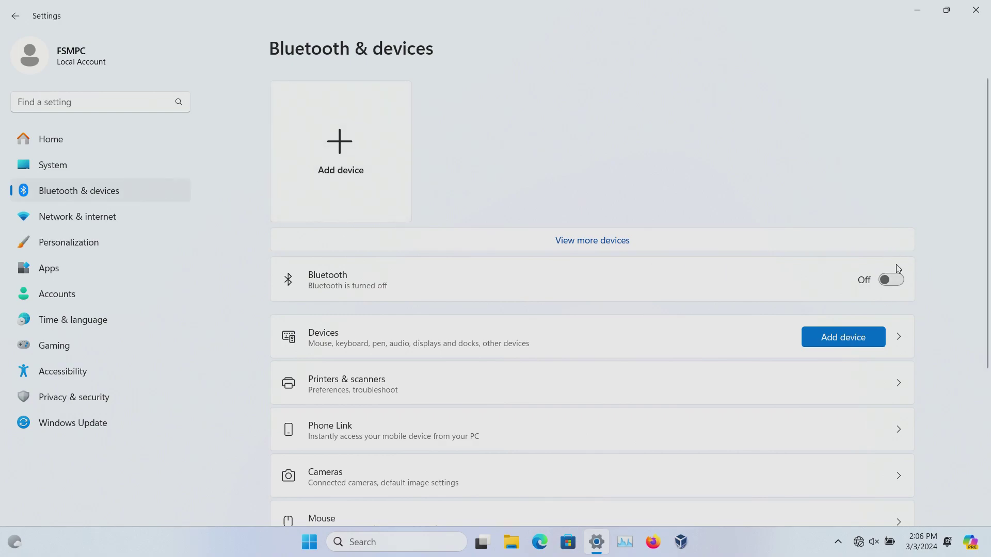
pyautogui.click(890, 280)
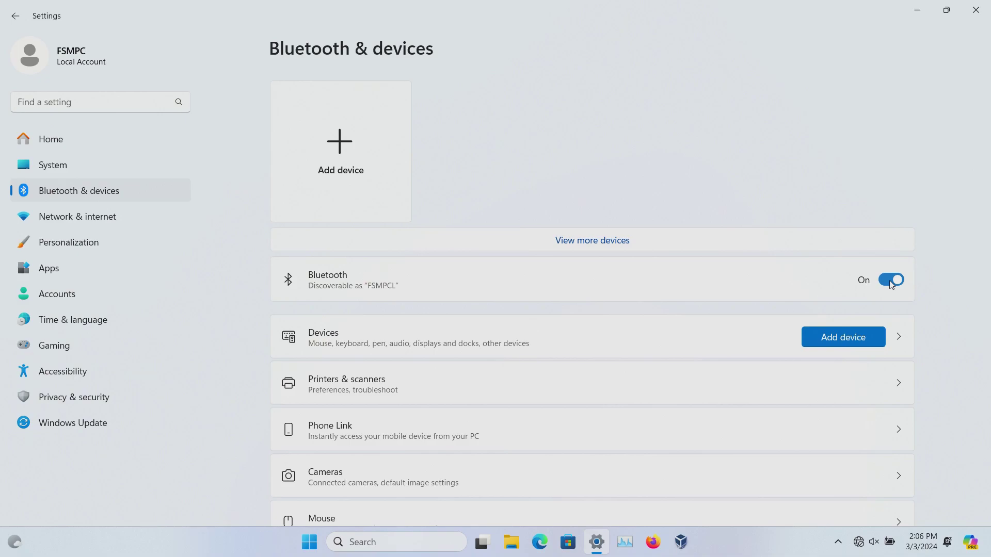
pyautogui.click(388, 171)
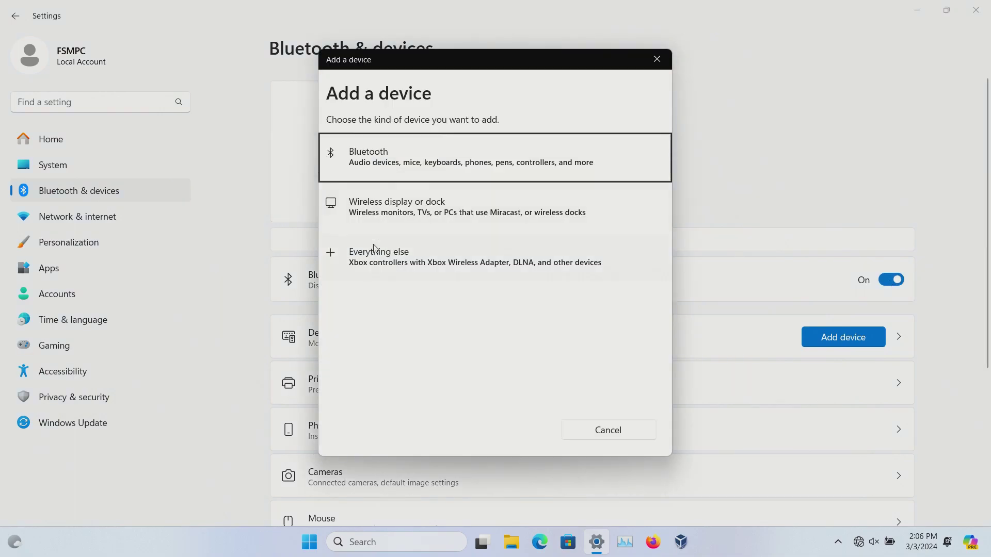
# Step: Choose Bluetooth, cancel adding the device, switch Bluetooth off, and return to the desktop
pyautogui.click(382, 161)
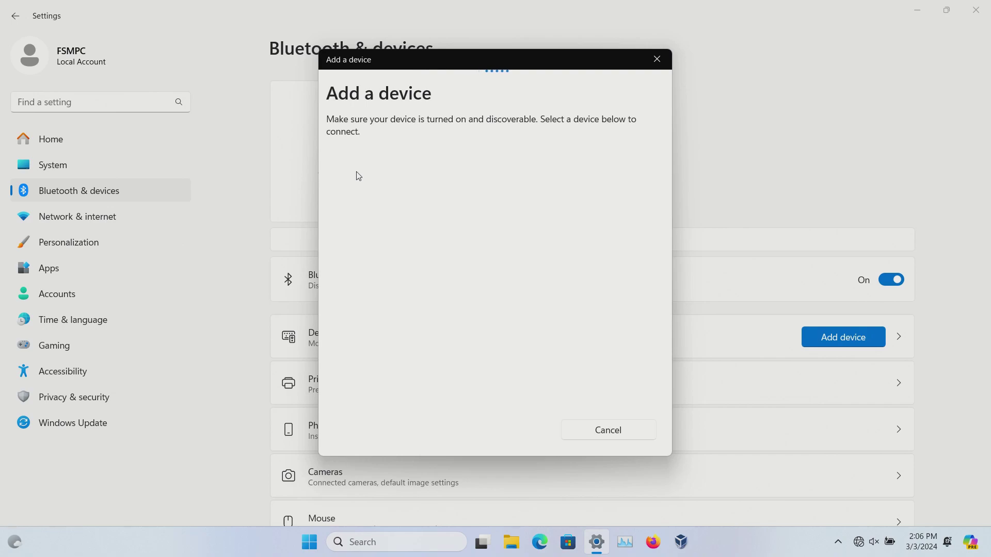
pyautogui.press('Escape')
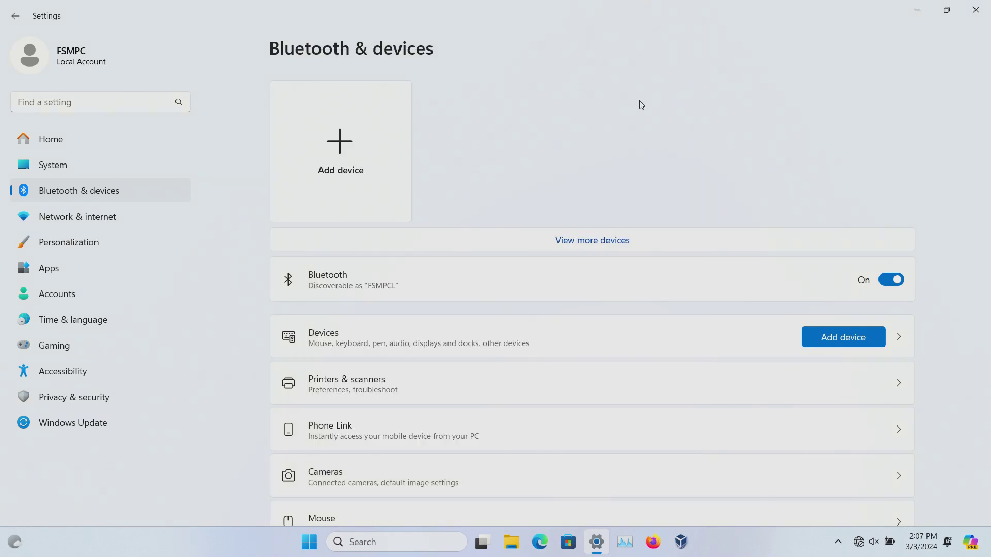
pyautogui.click(892, 284)
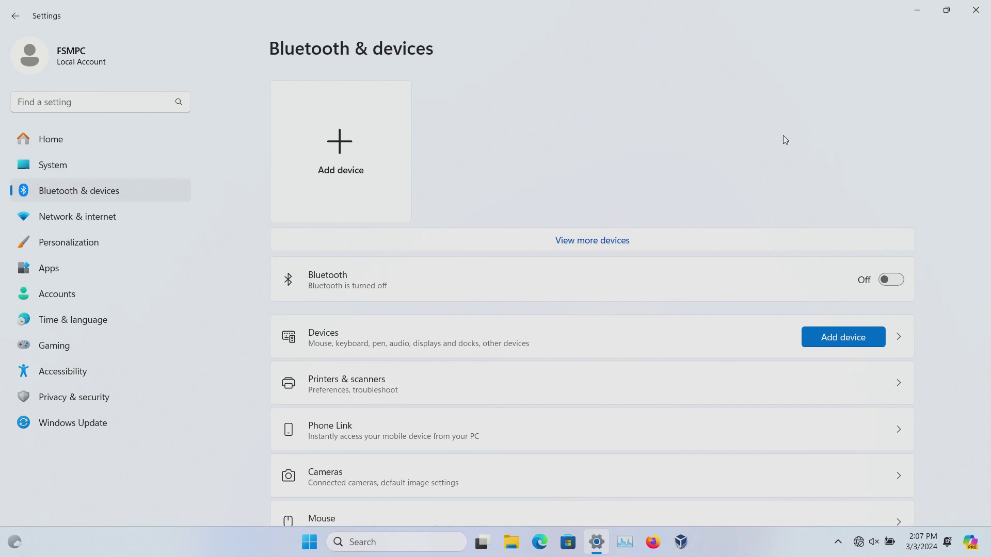
pyautogui.press('super+d')
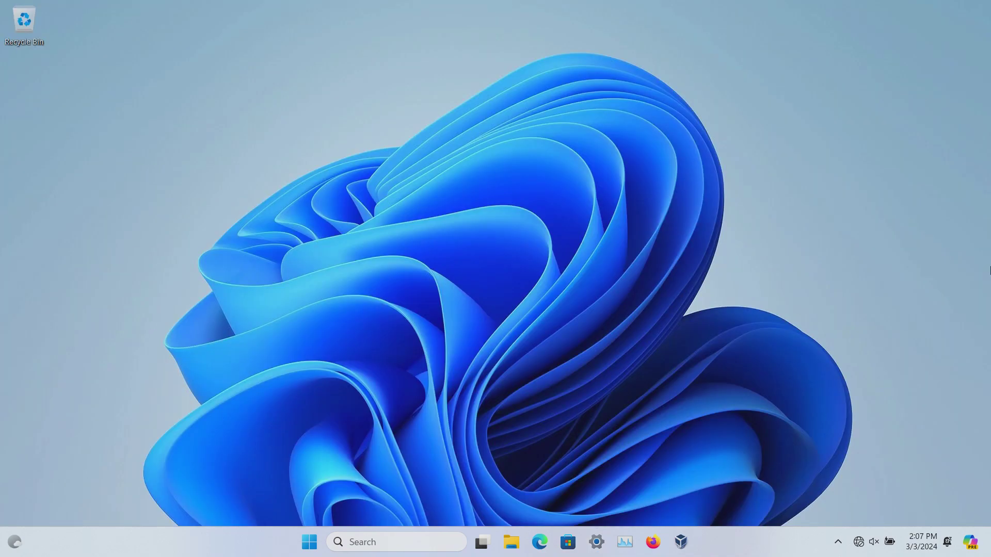